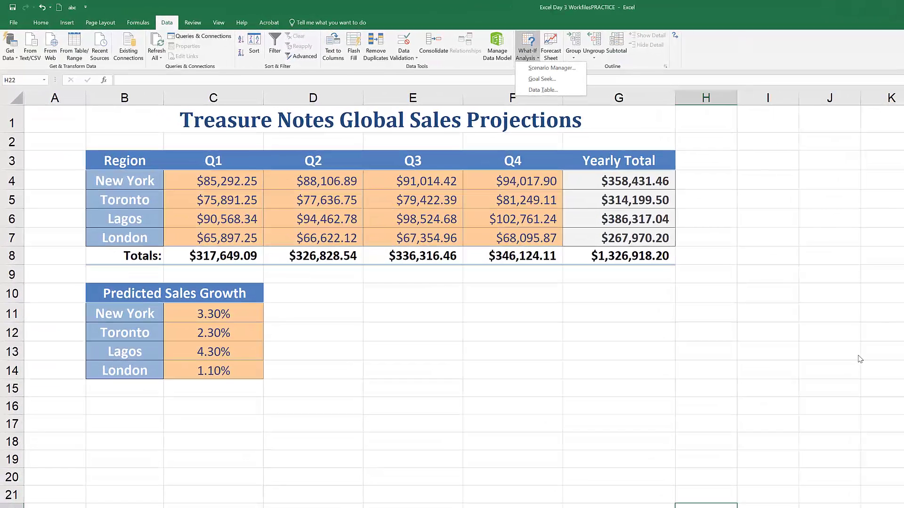
Step: Add a scenario in the Scenario Manager and name it Toronto Expansion
key(Escape)
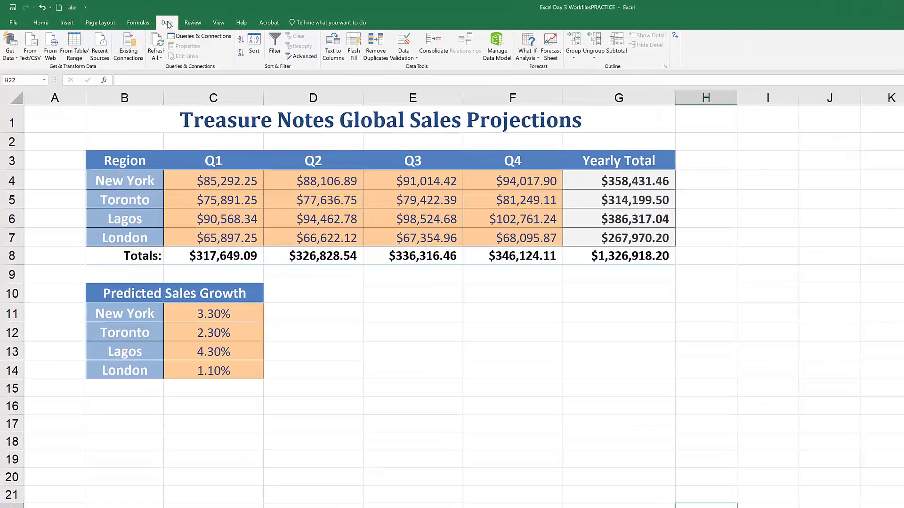
click(538, 59)
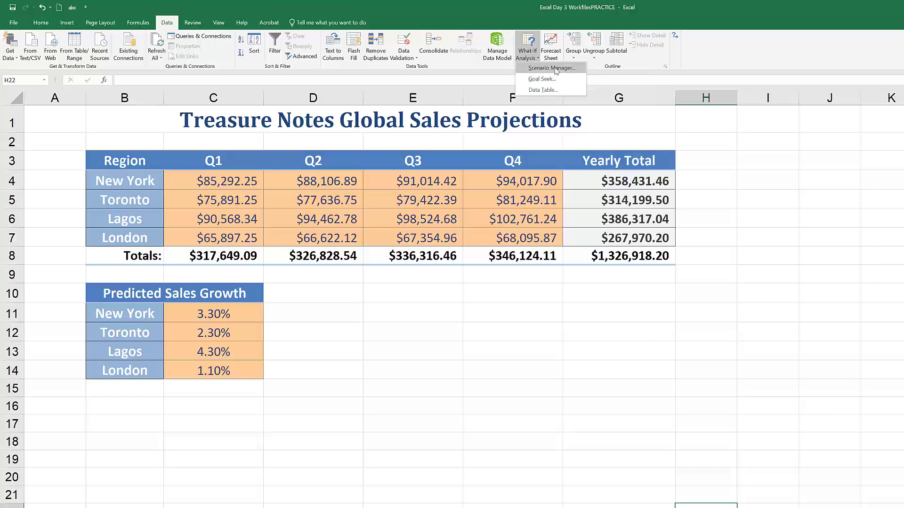
click(556, 69)
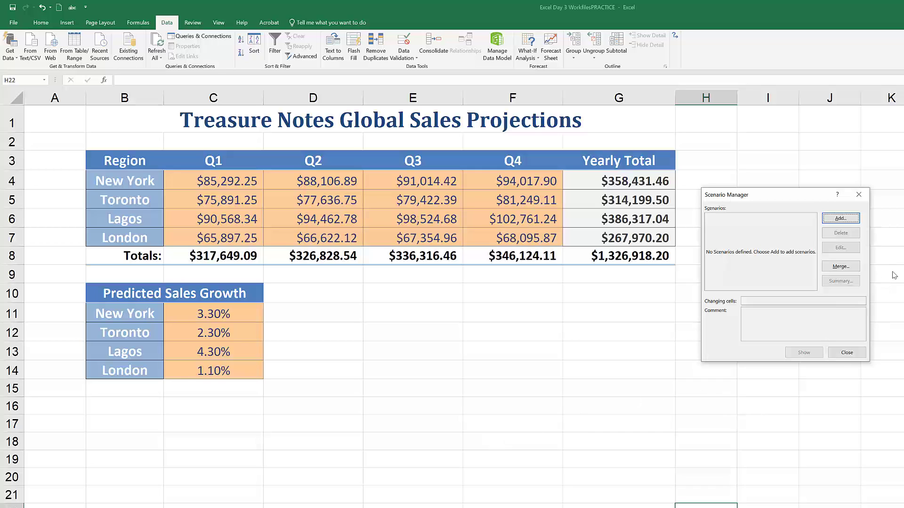
click(840, 219)
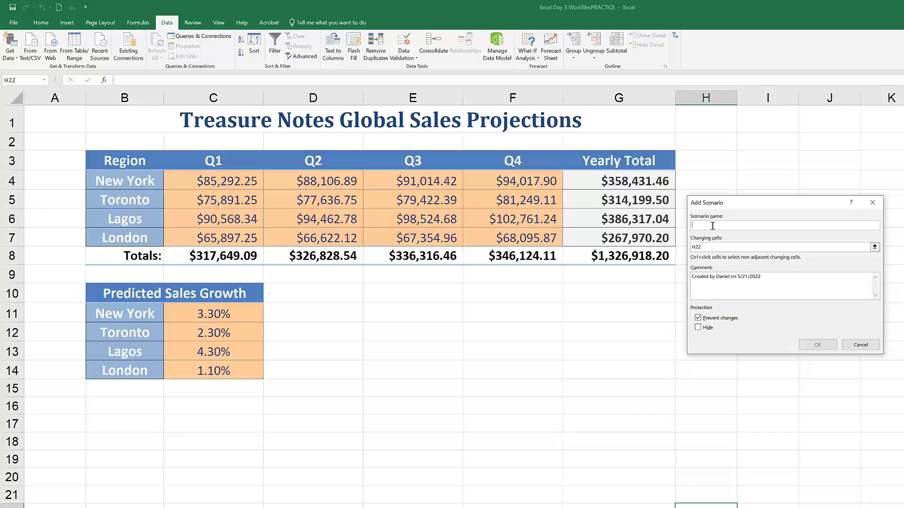
text(1)
text(oront)
text(o EXPANS)
key(BackSpace)
key(BackSpace)
key(BackSpace)
key(BackSpace)
key(BackSpace)
text(nsion)
Step: Set the Toronto Expansion scenario's changing cell to C12, Toronto's predicted sales growth
click(712, 246)
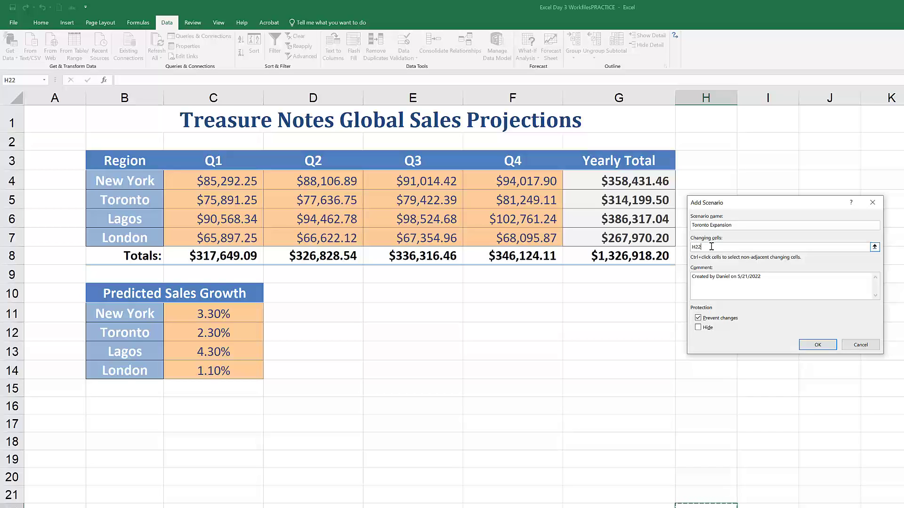
drag(711, 247, 685, 248)
key(BackSpace)
click(214, 339)
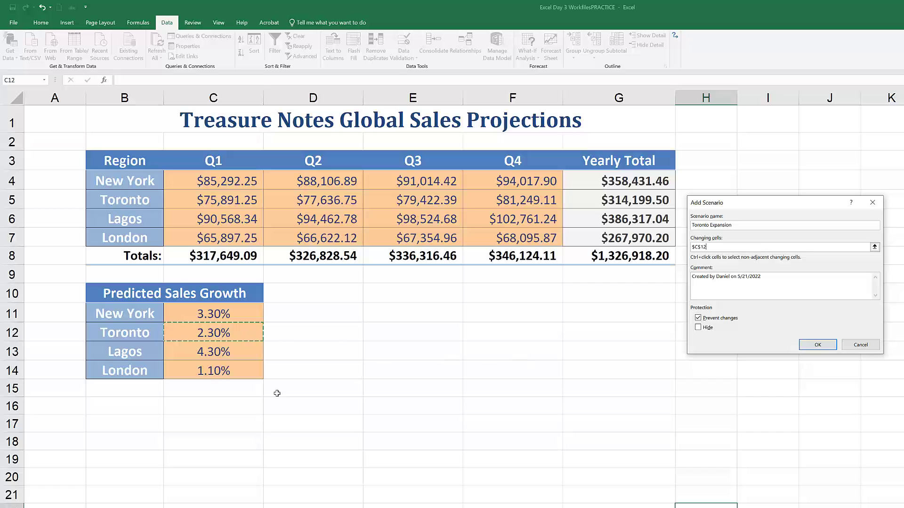
Step: Replace the scenario's comment with "Expansion of Toronto Market through advertising and increase in sales staff." and accept the scenario details
click(761, 281)
drag(759, 278, 688, 278)
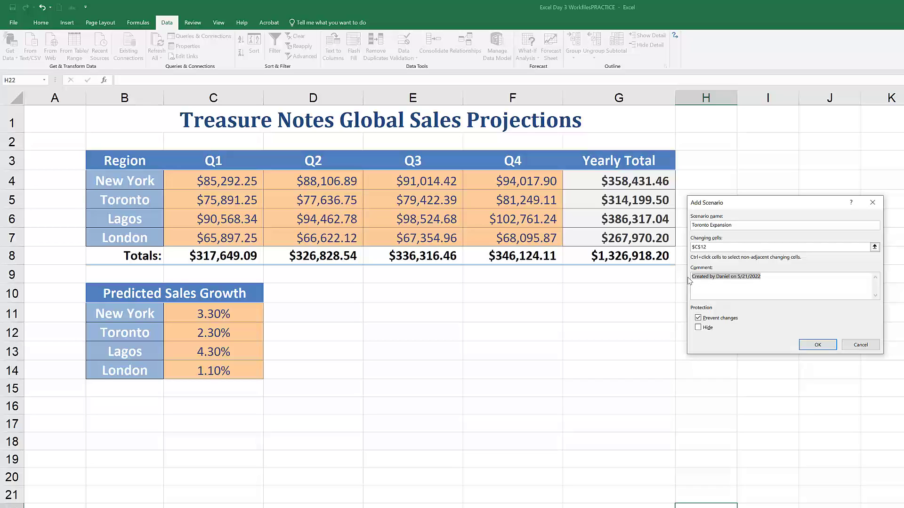
text(E)
text(xpansion of Toronto Market through advertising and increase in sales staff)
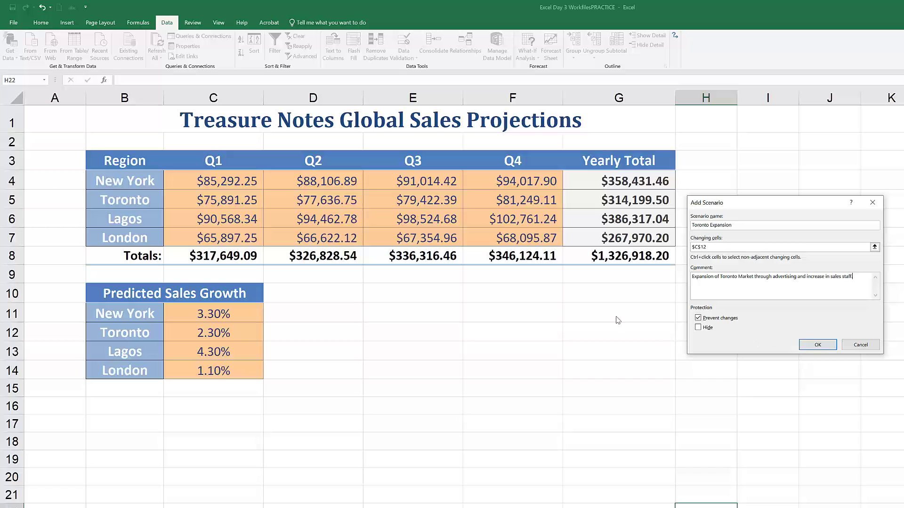
key(Return)
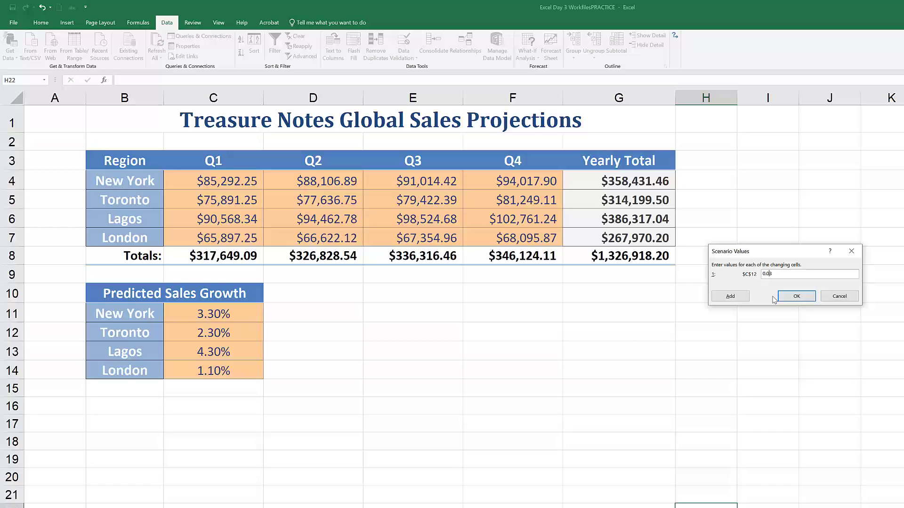
Step: Set the Toronto Expansion value for C12 to 0.063 and show that scenario on the sheet
click(805, 300)
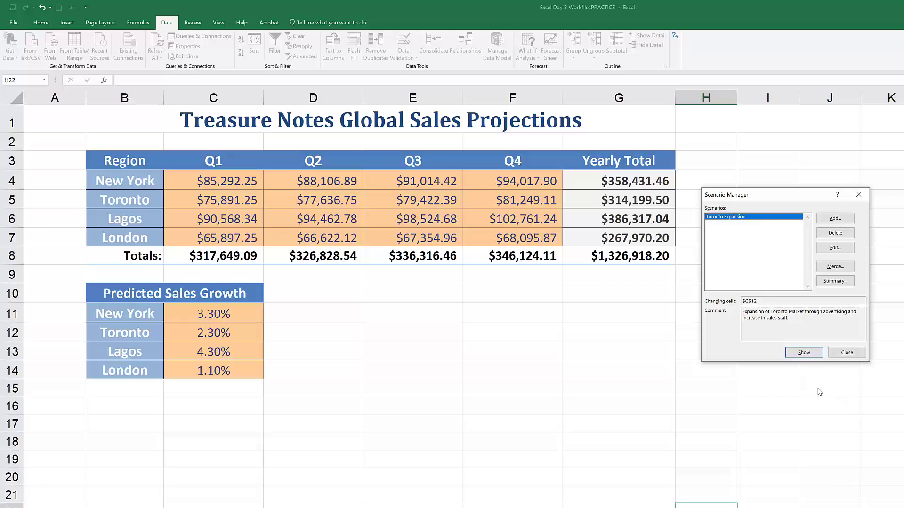
click(804, 353)
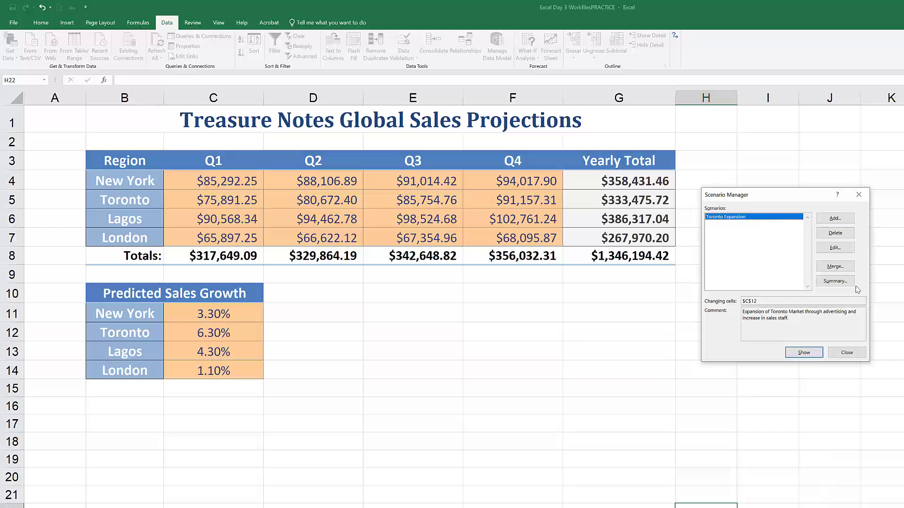
Step: Add a second scenario named Lagos Expansion with C13, Lagos's predicted sales growth, as its changing cell
click(834, 219)
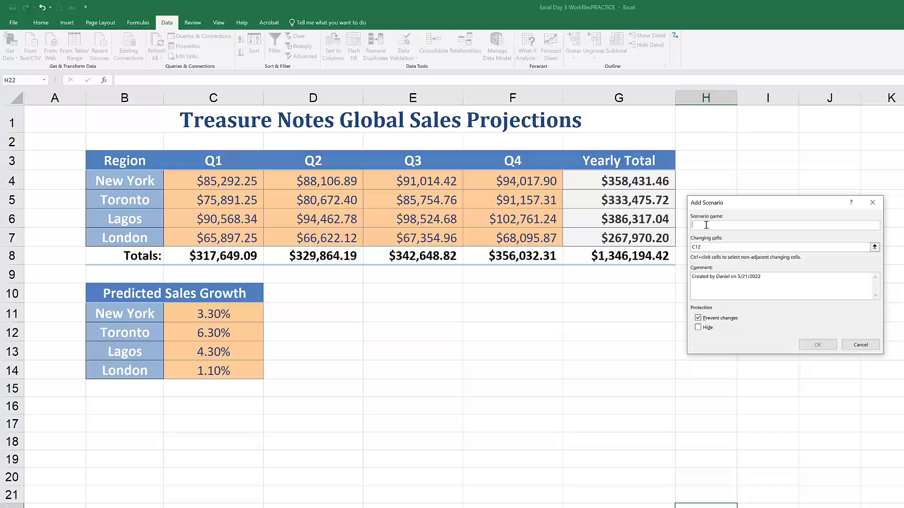
text(Lagos Expansion)
drag(704, 247, 679, 249)
key(BackSpace)
click(207, 354)
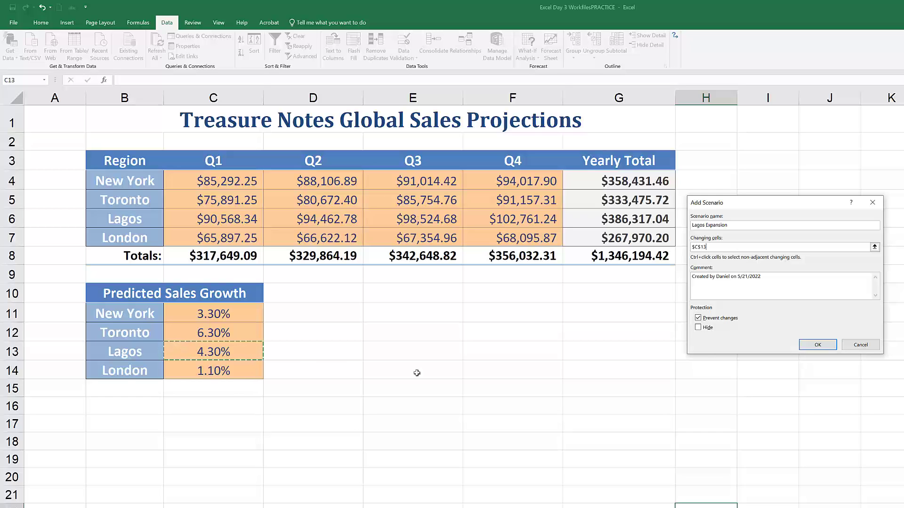
Step: Replace the Lagos scenario's comment with "Expanding the Lagos Market by increasing staffing level." and accept the scenario details
drag(764, 270, 693, 280)
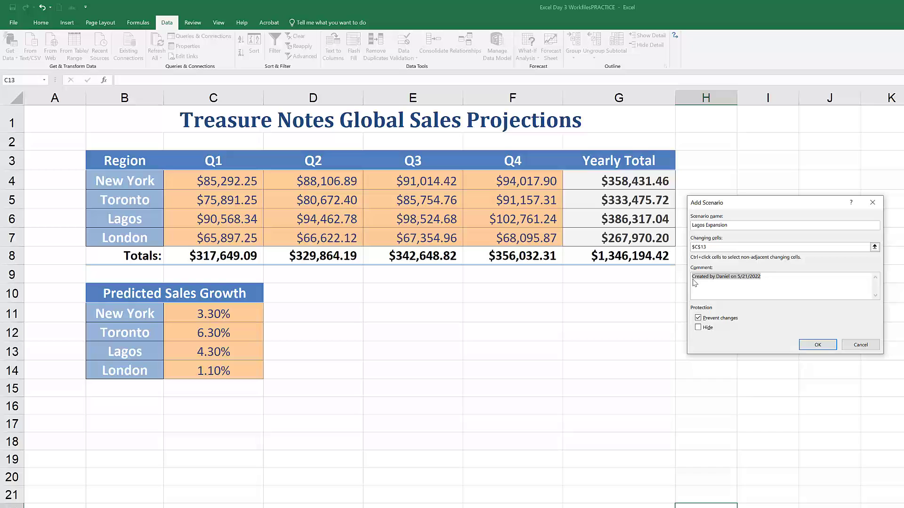
key(BackSpace)
text(Expanding the Lagos Market by increasing staffing le)
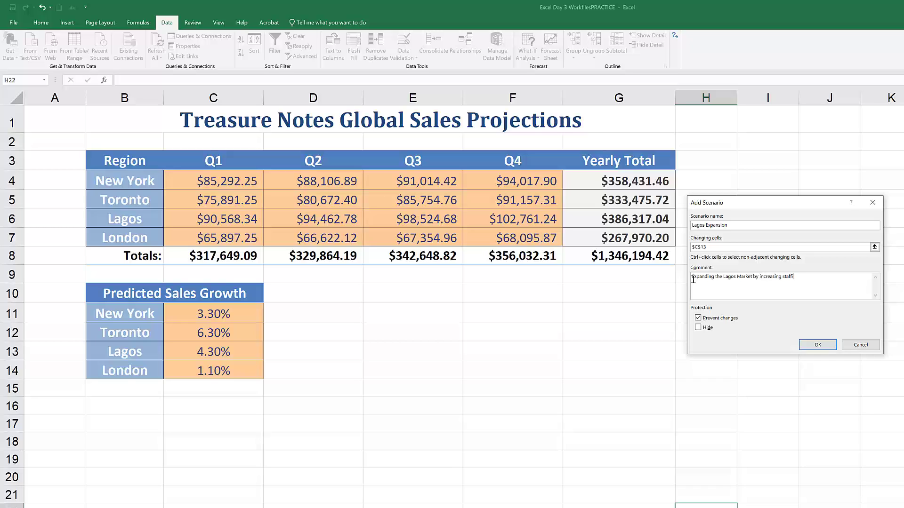
text(vel.)
click(817, 345)
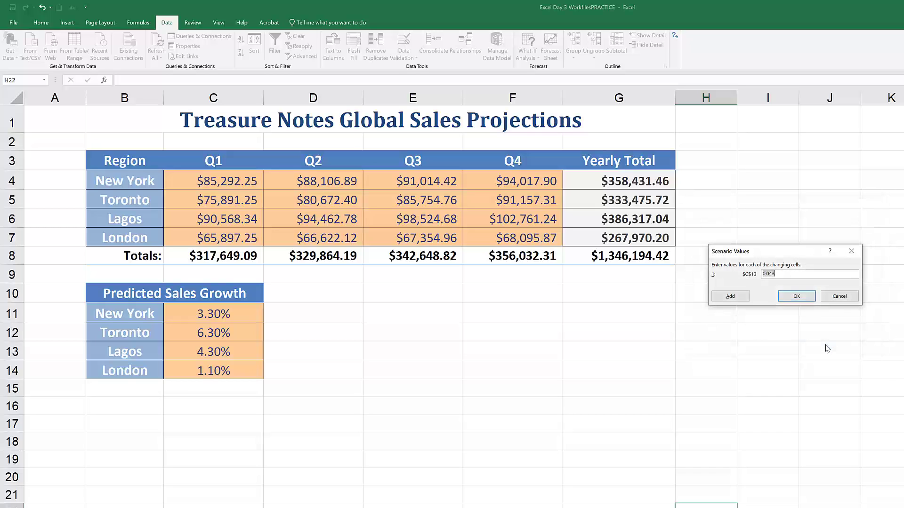
Step: Set the Lagos Expansion value for C13 to 0.093 and show that scenario on the sheet
click(772, 274)
text(98)
click(796, 297)
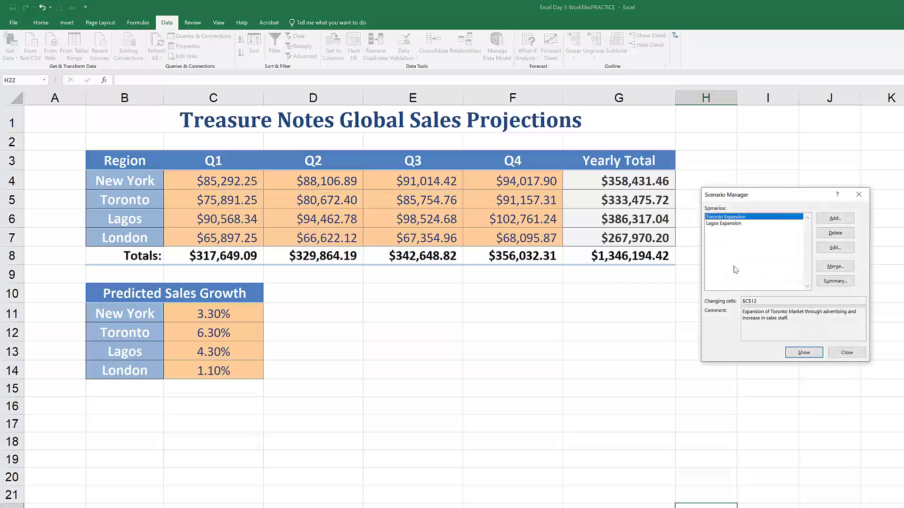
click(731, 224)
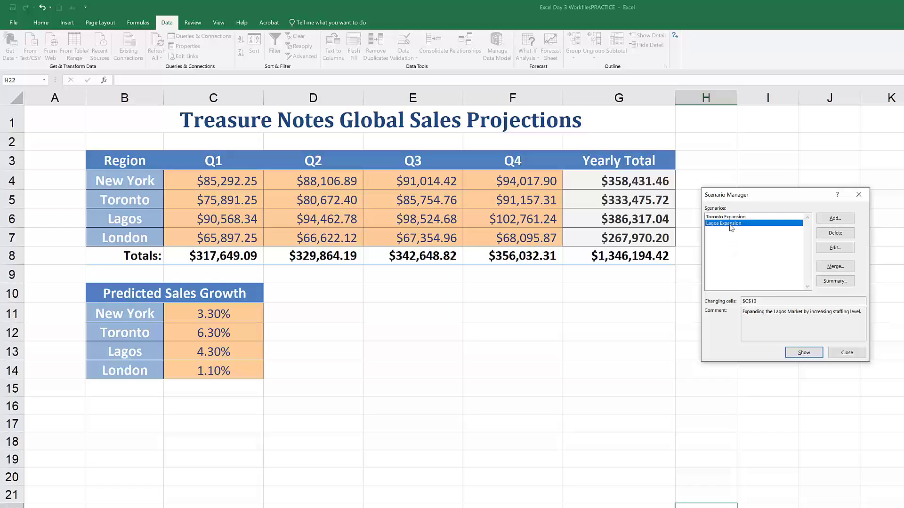
click(804, 354)
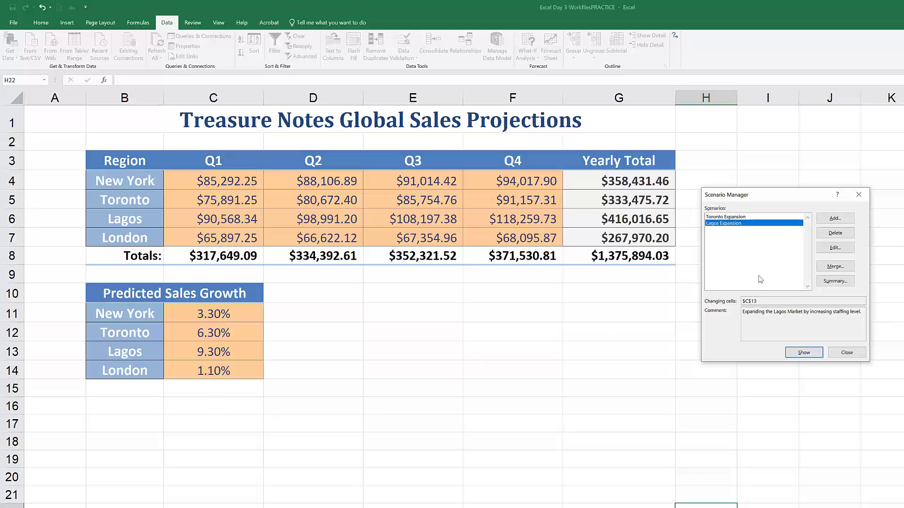
Step: Add a third scenario named New Regional Managers with all four growth rates, C11:C14, as its changing cells
click(835, 219)
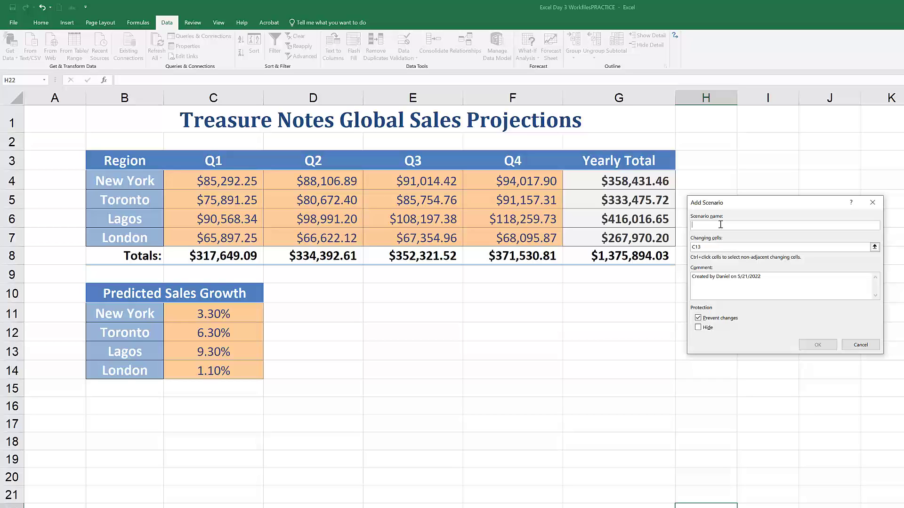
text(New Regional Managers)
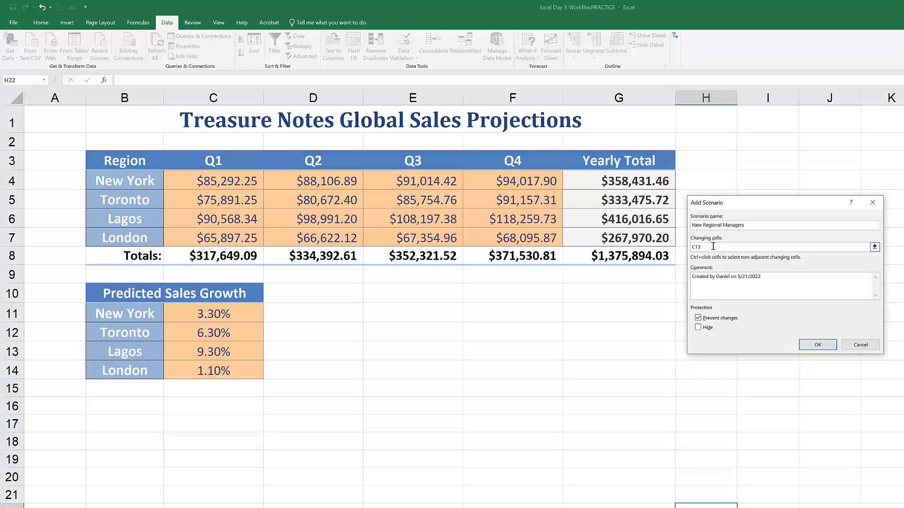
click(713, 246)
drag(713, 247, 672, 241)
click(725, 336)
key(BackSpace)
drag(212, 315, 216, 370)
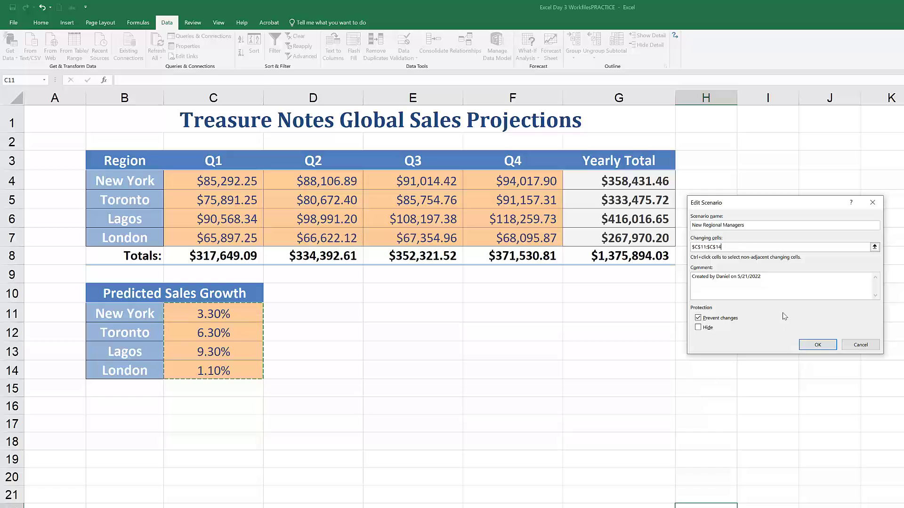
Step: Replace the third scenario's comment with "Hire New and more competemt regional managers." and accept the scenario details
click(777, 281)
drag(763, 278, 693, 277)
drag(763, 278, 689, 282)
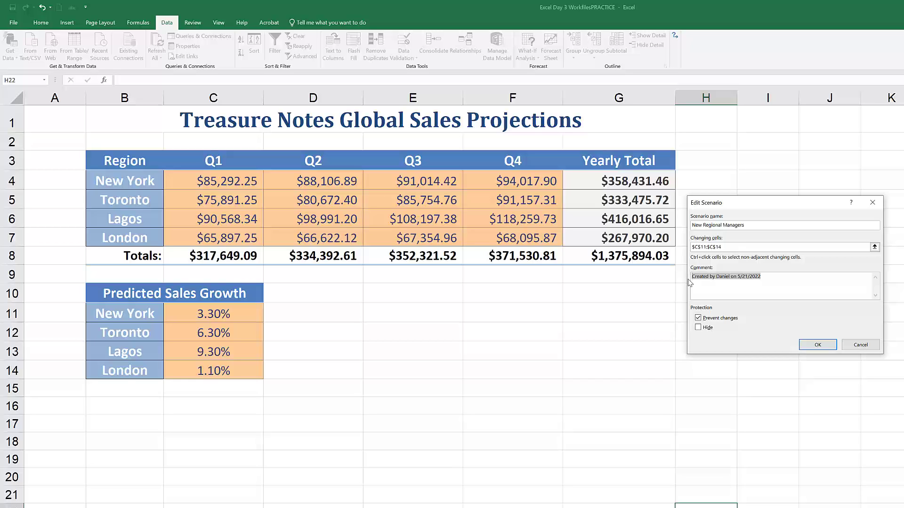
text(H)
text(ire New and more competemt regional managers.)
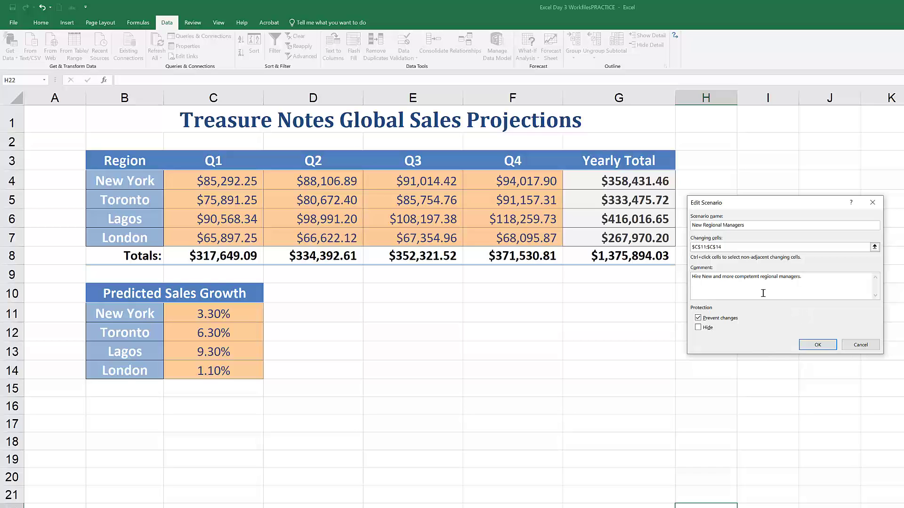
click(811, 347)
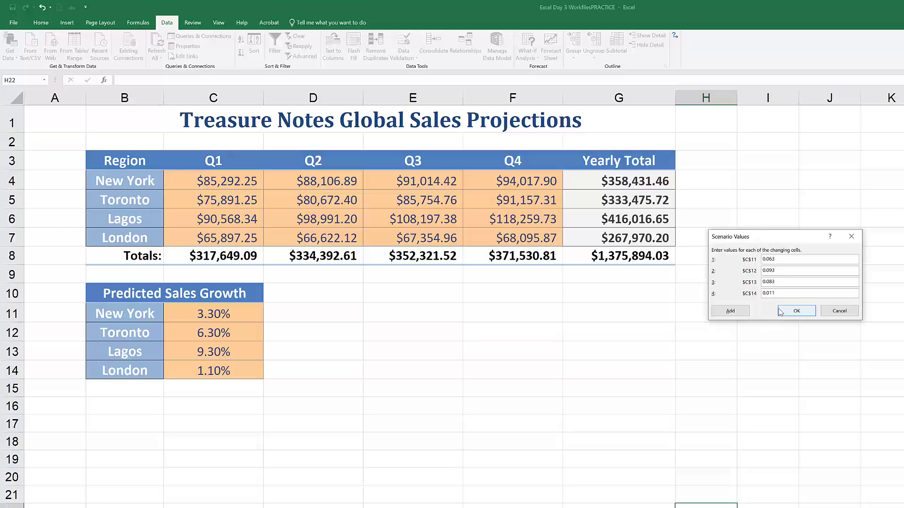
Step: Set the New Regional Managers values for C11 to C14 to 0.063, 0.093, 0.083 and 0.041, and show that scenario
click(772, 292)
click(796, 312)
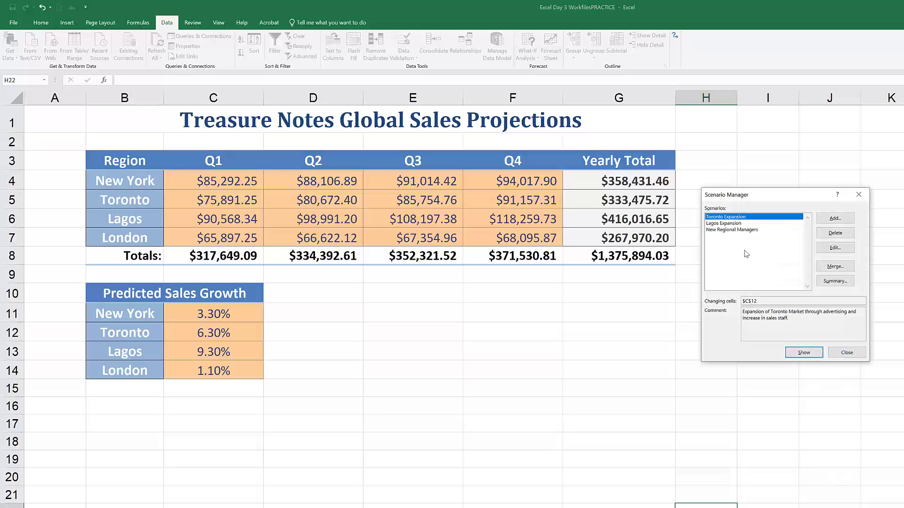
click(730, 230)
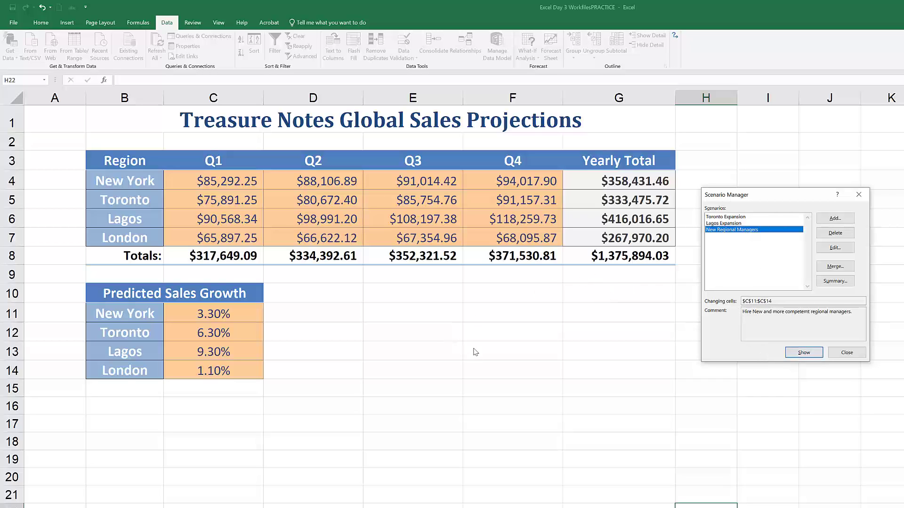
click(804, 353)
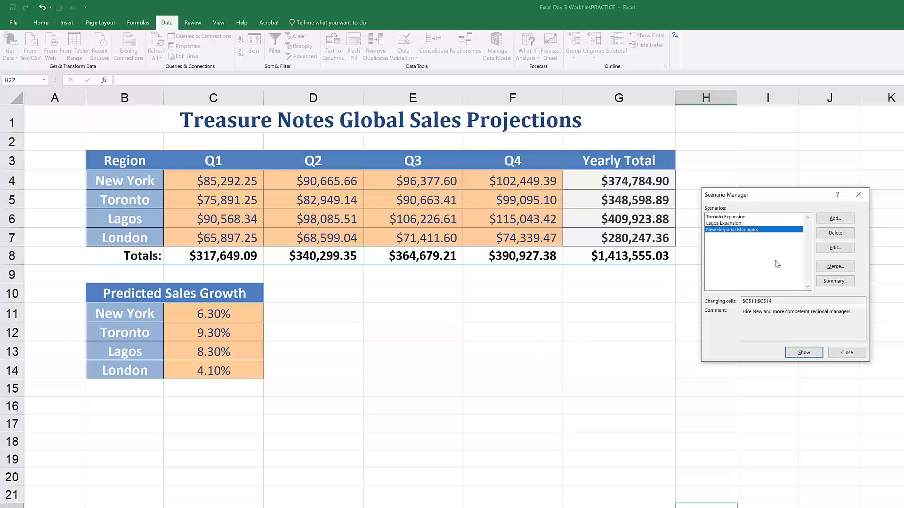
Step: Generate a scenario summary report with G8, the overall yearly total, as the result cell, and return to the Scenarios sheet
click(834, 283)
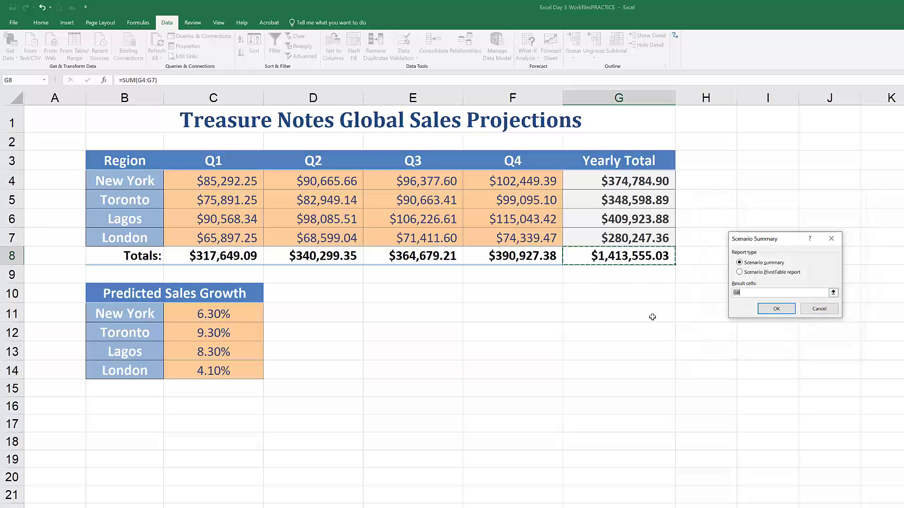
click(626, 266)
click(777, 308)
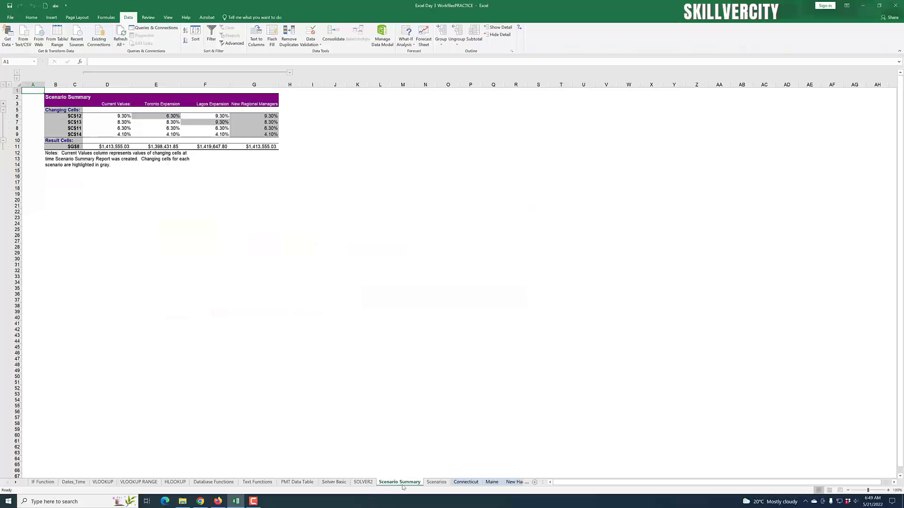
click(435, 483)
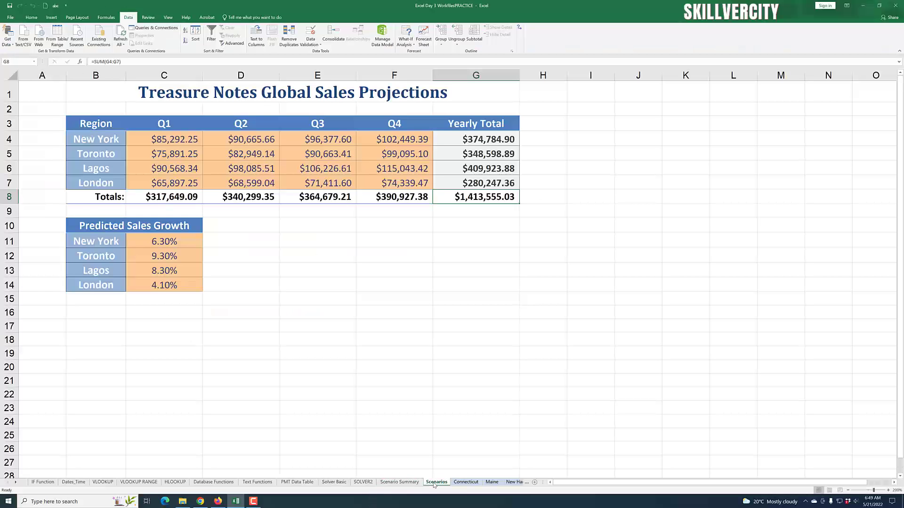